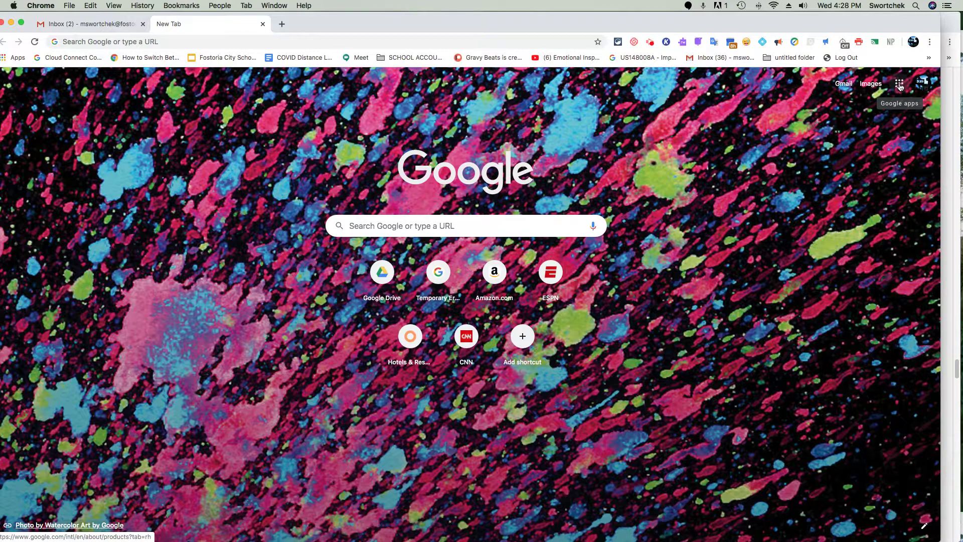
Open Test Classroom's Classwork in Google Classroom and start a new assignment.
click(900, 87)
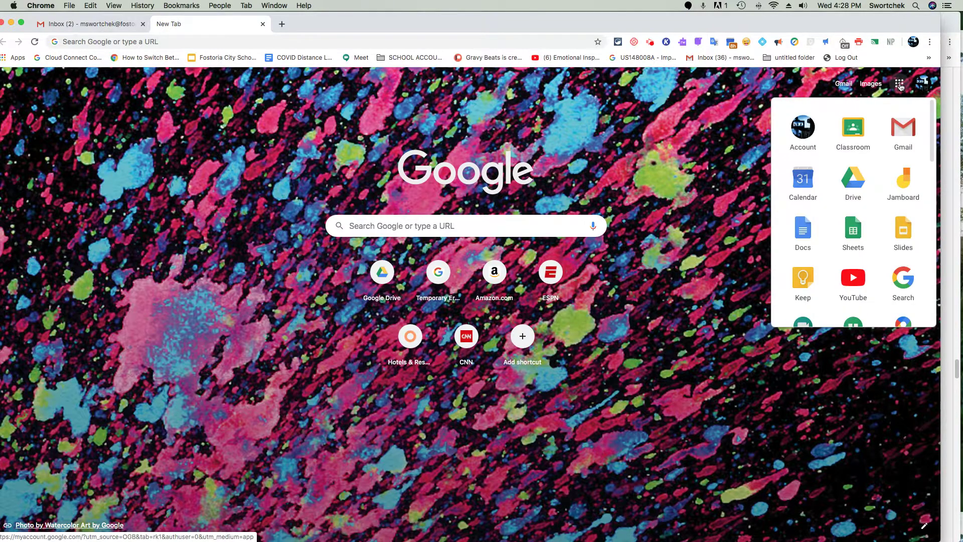
click(857, 131)
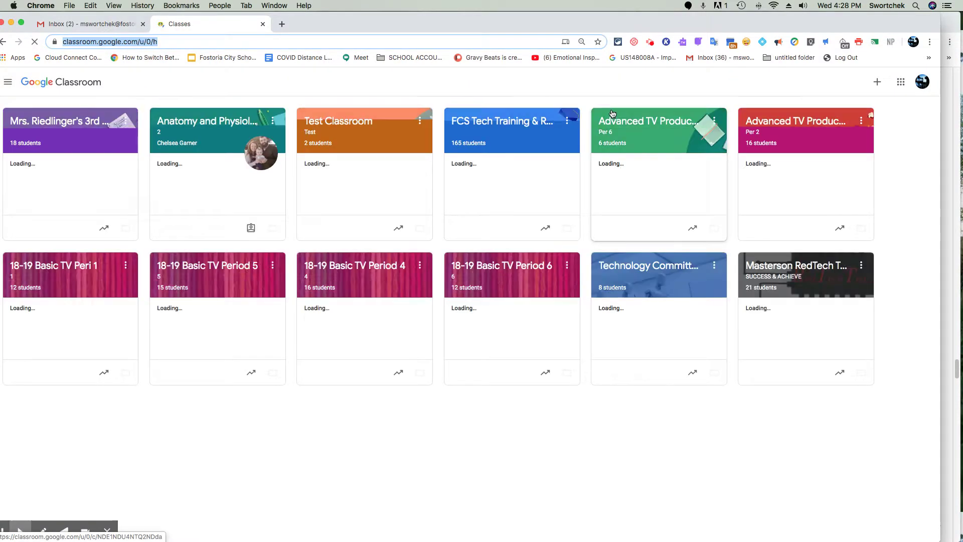
click(343, 130)
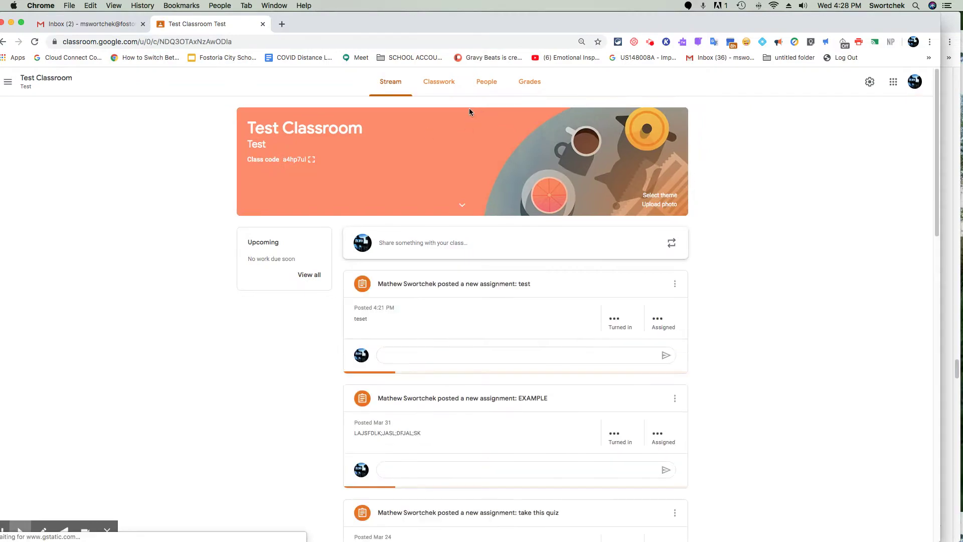
click(435, 85)
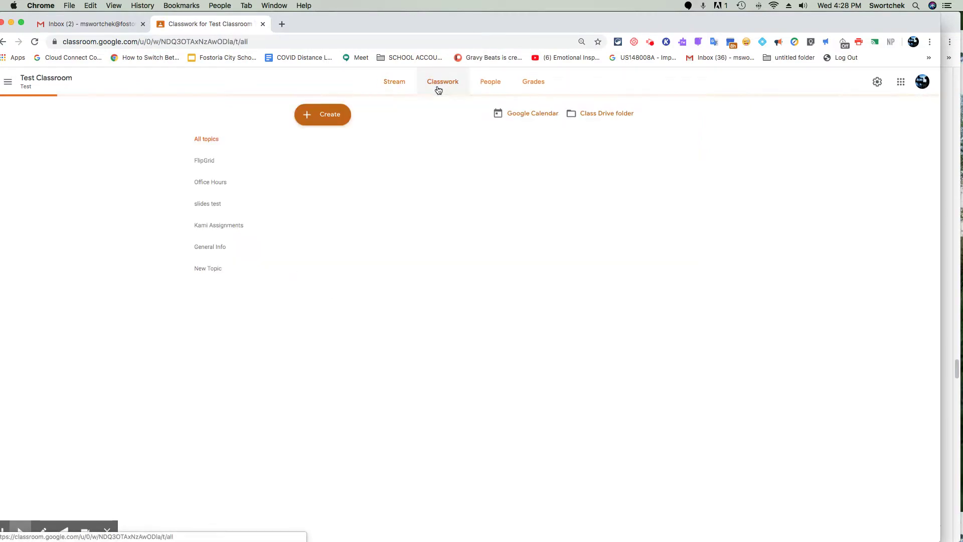
click(321, 115)
click(326, 143)
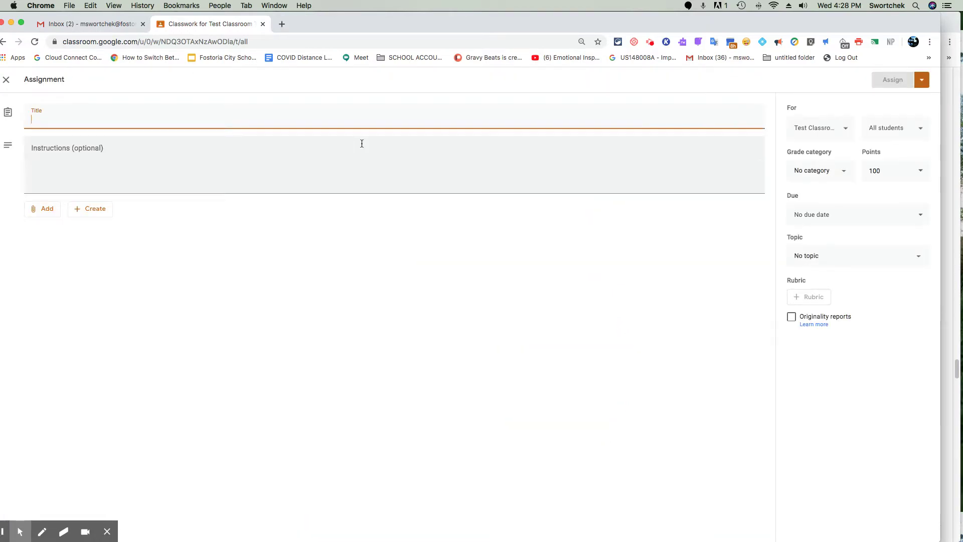
Title the assignment 'please do not delete me i am important' and copy it into the instructions.
text(please do not delete me i am im)
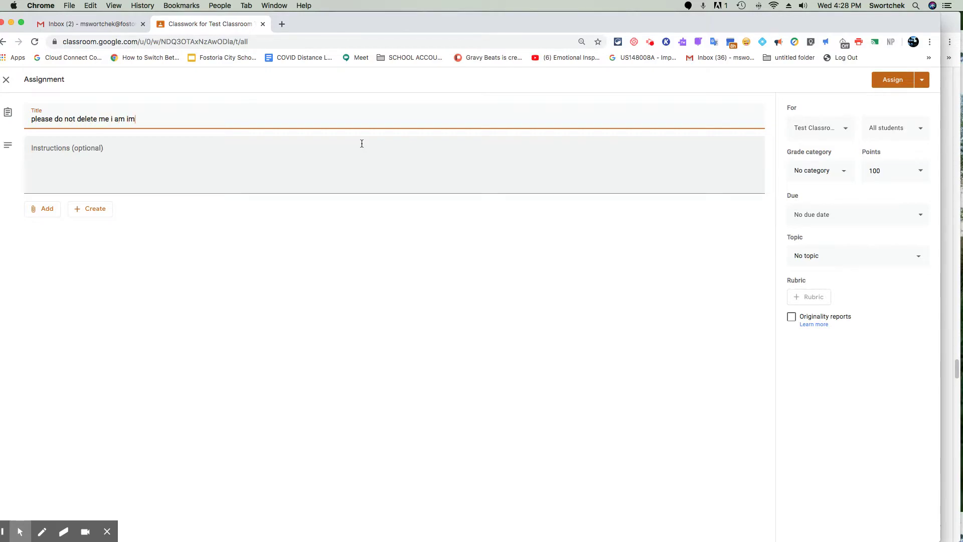
text(portant)
triple_click(183, 123)
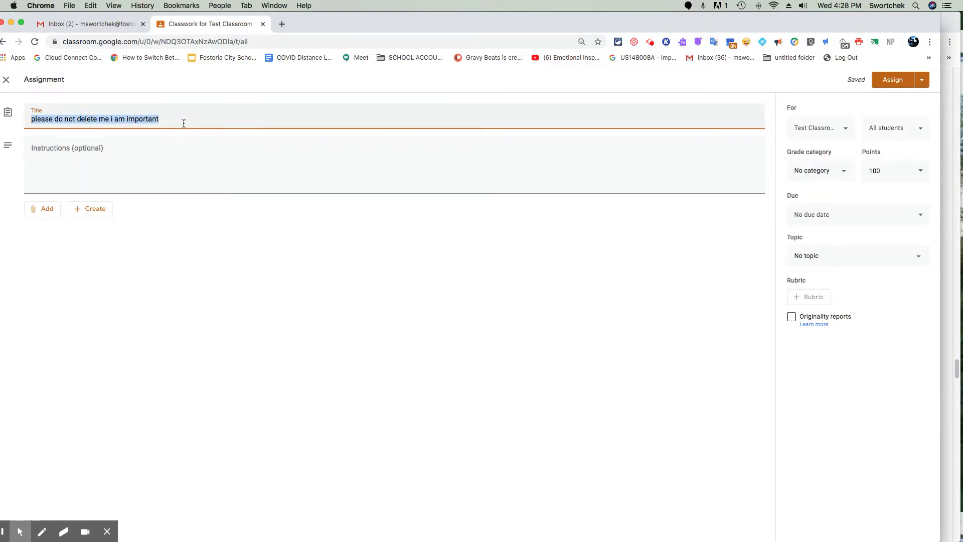
key(super+c)
click(181, 152)
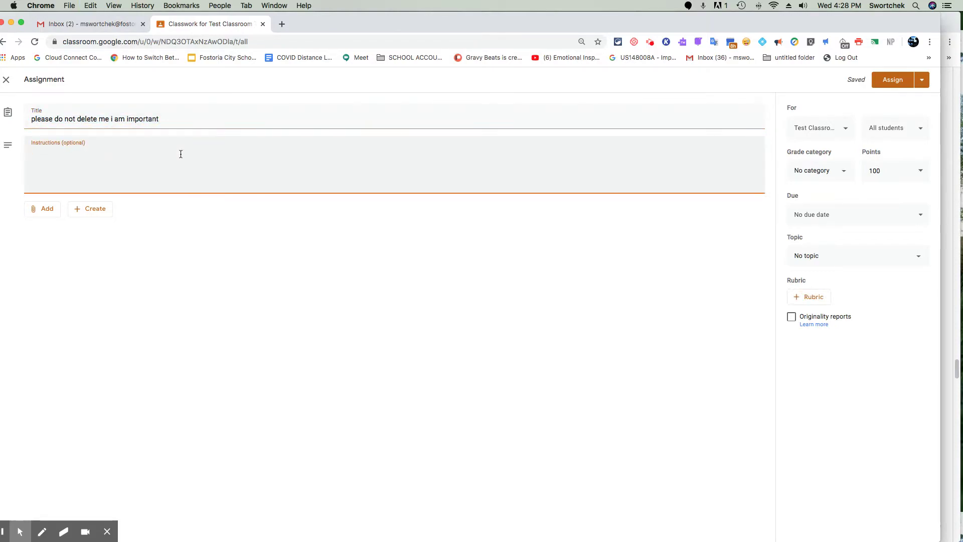
key(super+v)
Open the Google Drive attachment picker, cancel it, and bring up the new-file choices.
click(39, 215)
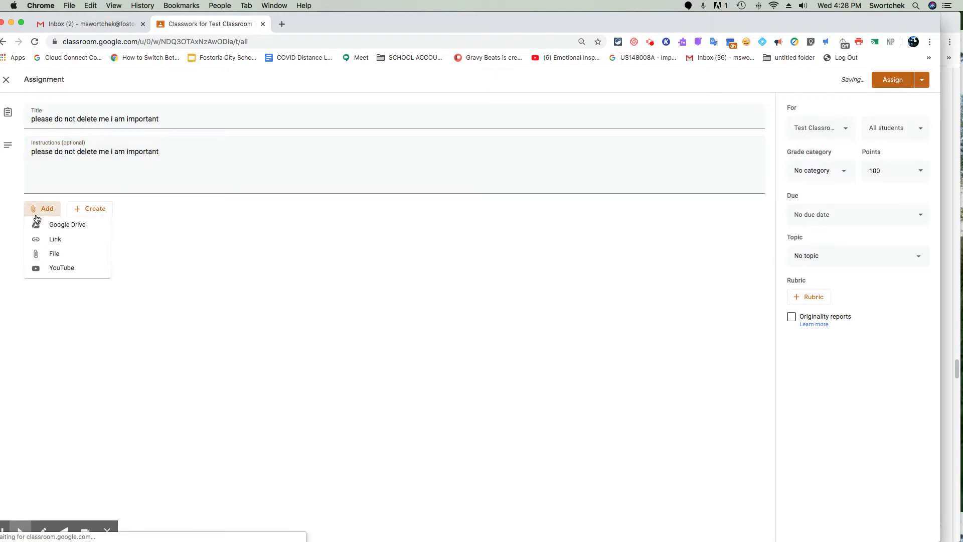
click(63, 230)
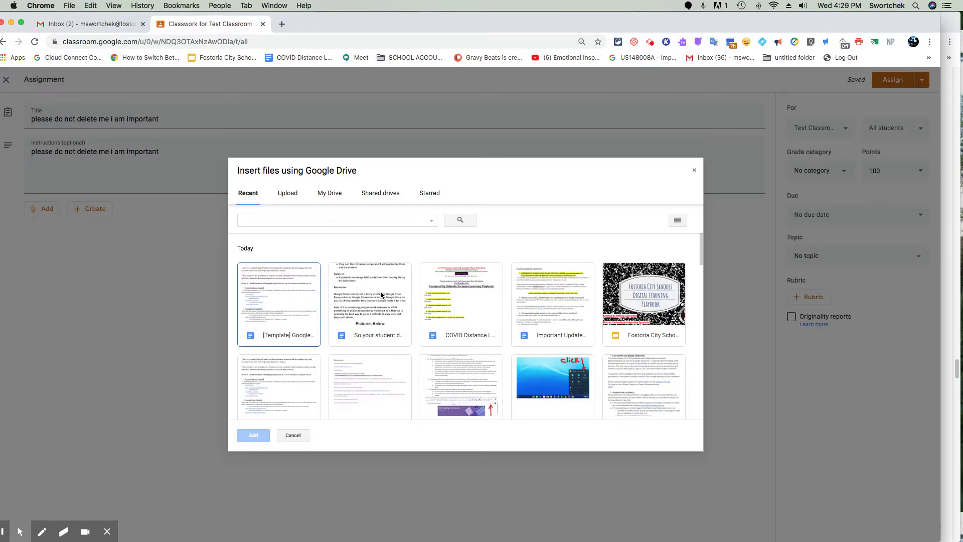
click(293, 435)
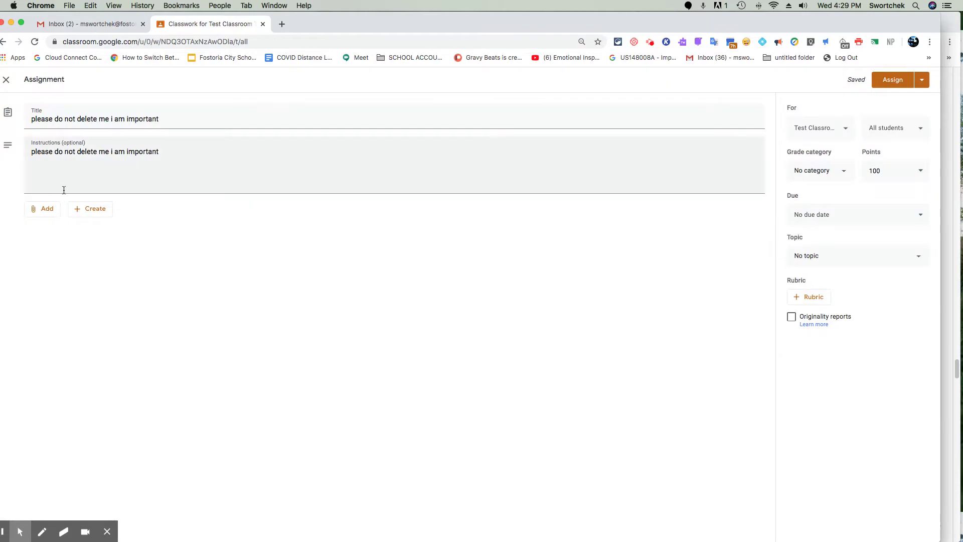
click(90, 208)
Attach a newly created Google Doc to the assignment and close its tab.
click(139, 231)
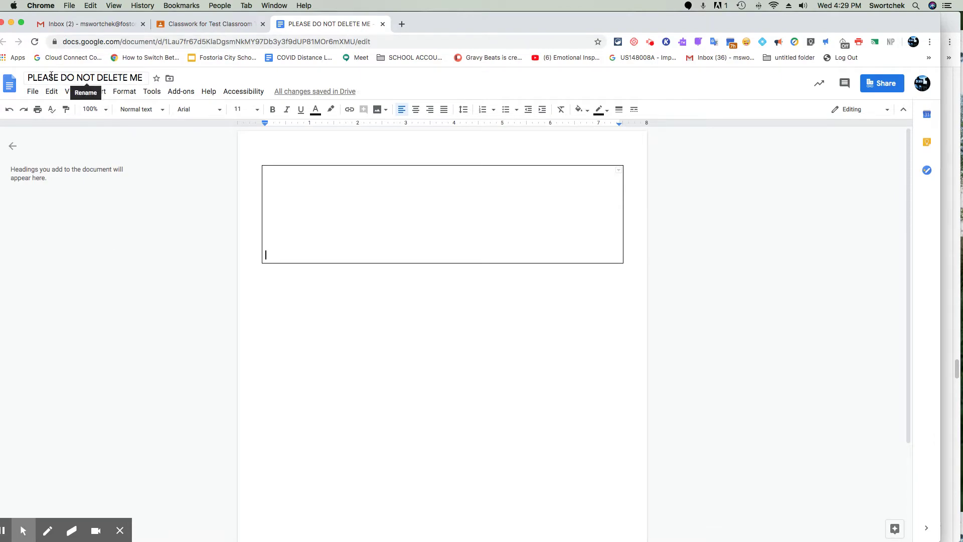
click(383, 24)
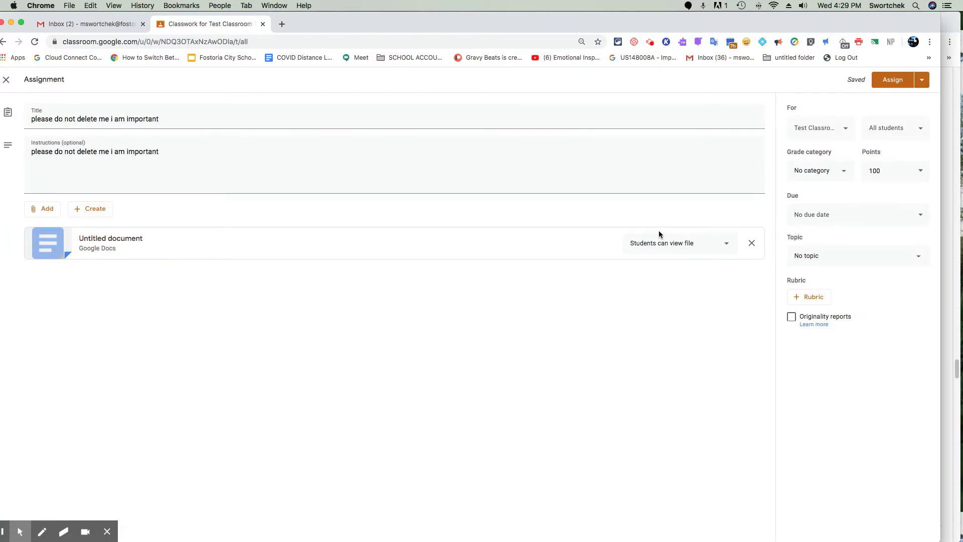
Set the attached Doc to 'Make a copy for each student' and close the stray Docs tab.
click(653, 243)
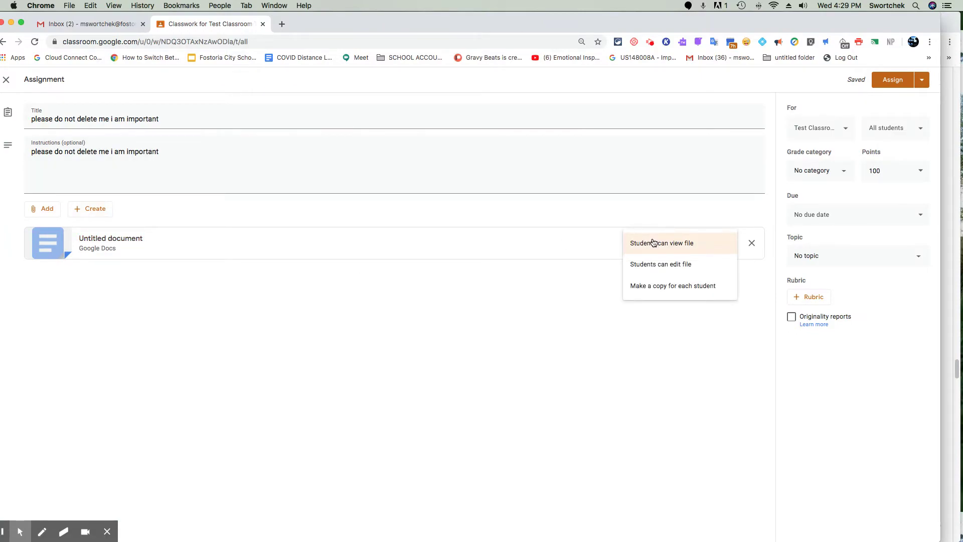
click(667, 286)
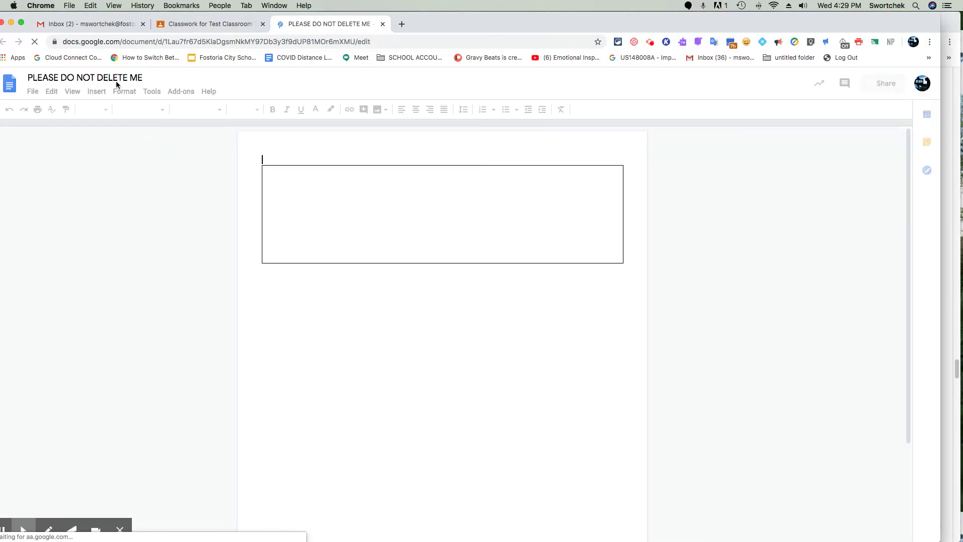
click(383, 23)
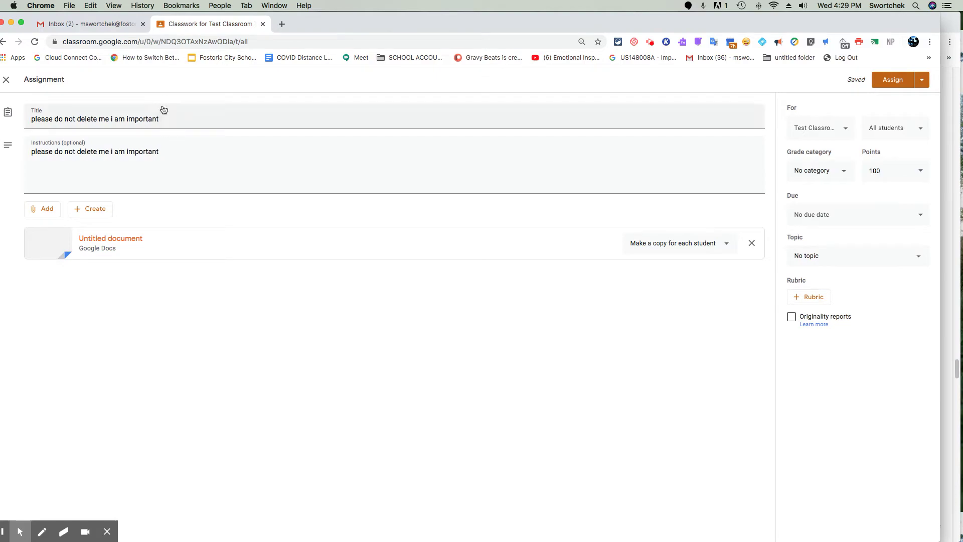
click(834, 180)
Make the assignment Summative and Ungraded, recheck the per-student copy setting, and assign it.
click(835, 198)
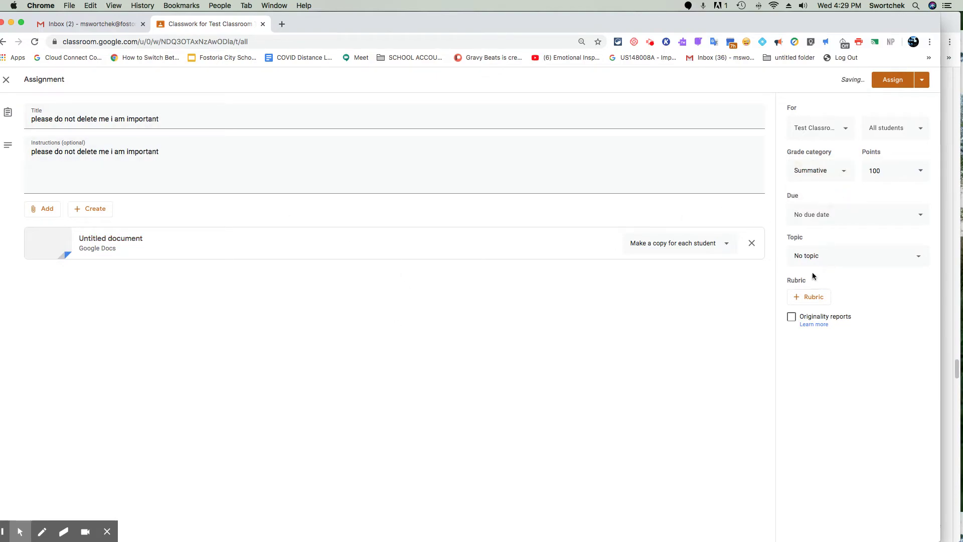
click(876, 171)
click(887, 192)
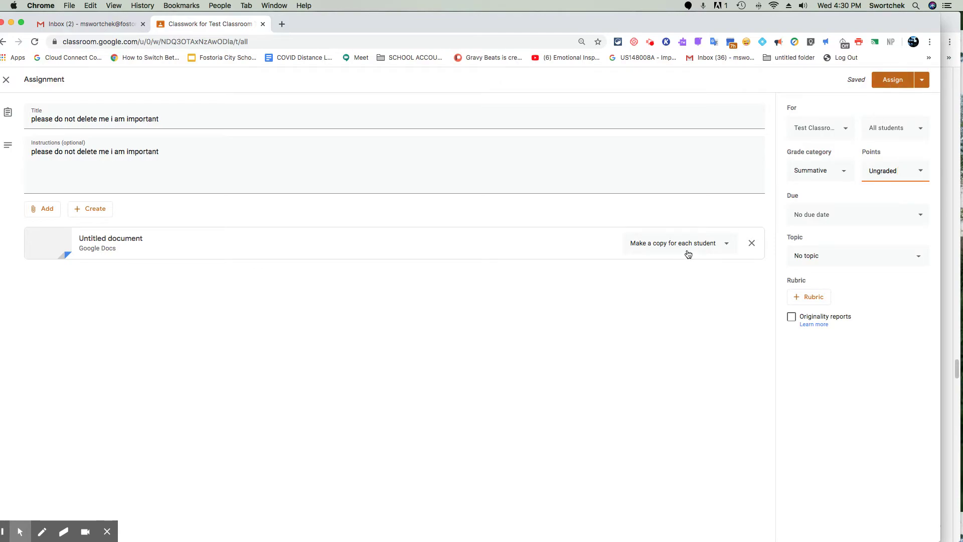
click(688, 252)
click(898, 81)
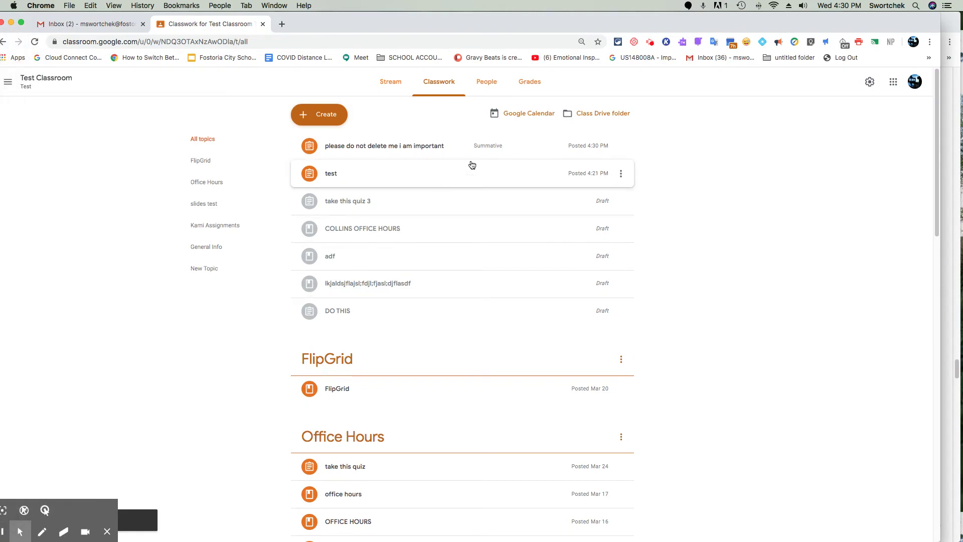
Open the new assignment's student work view and show the Chrome profile list.
click(461, 153)
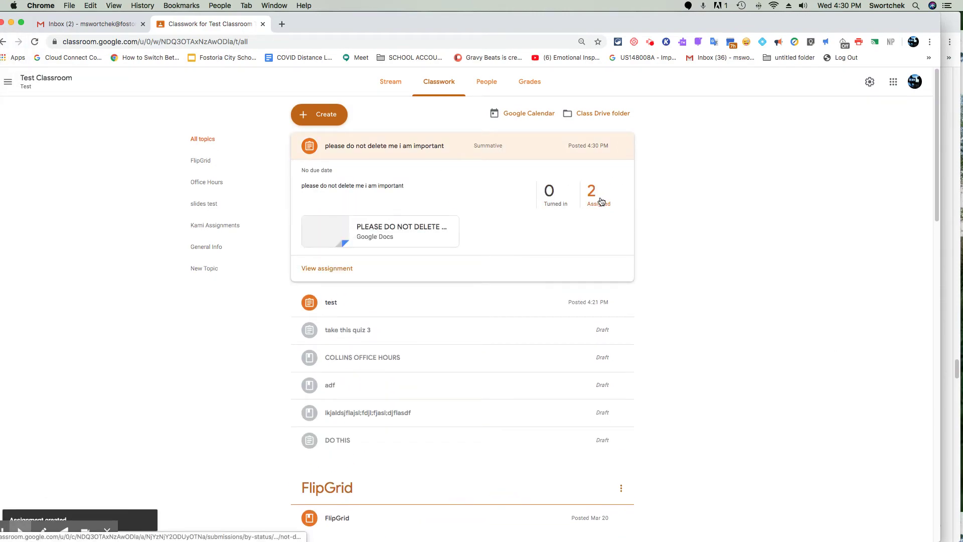
click(554, 203)
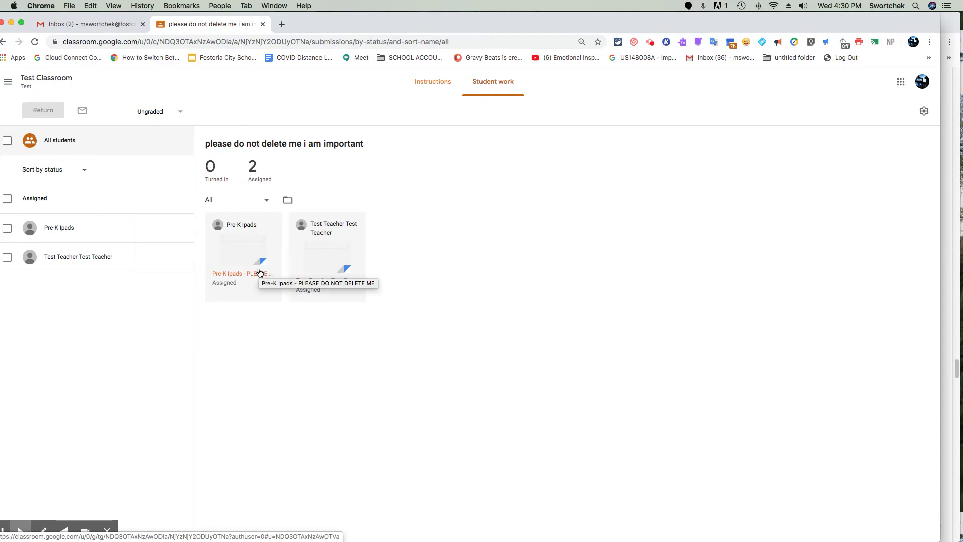
click(912, 42)
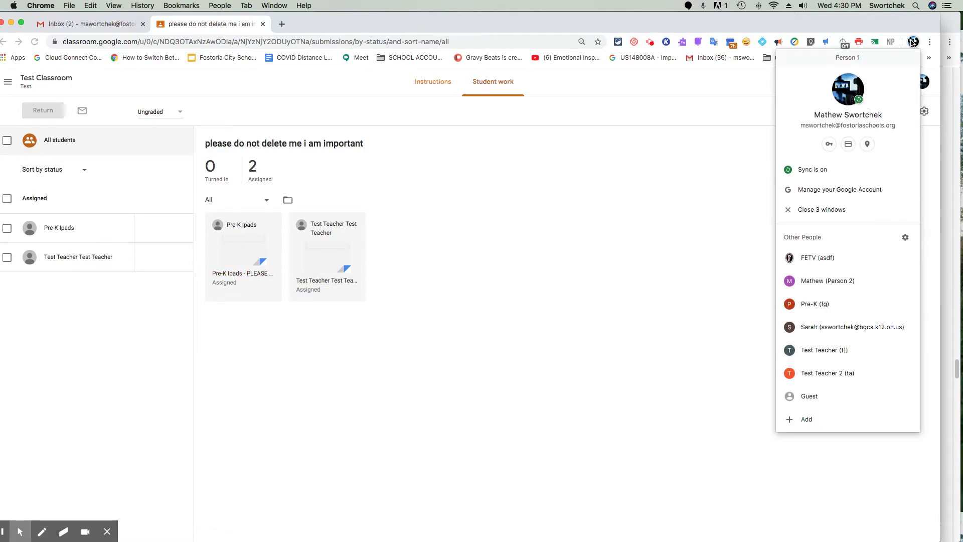
As the Test Teacher profile, open Test Classroom's assignment and its personal Doc copy.
click(856, 351)
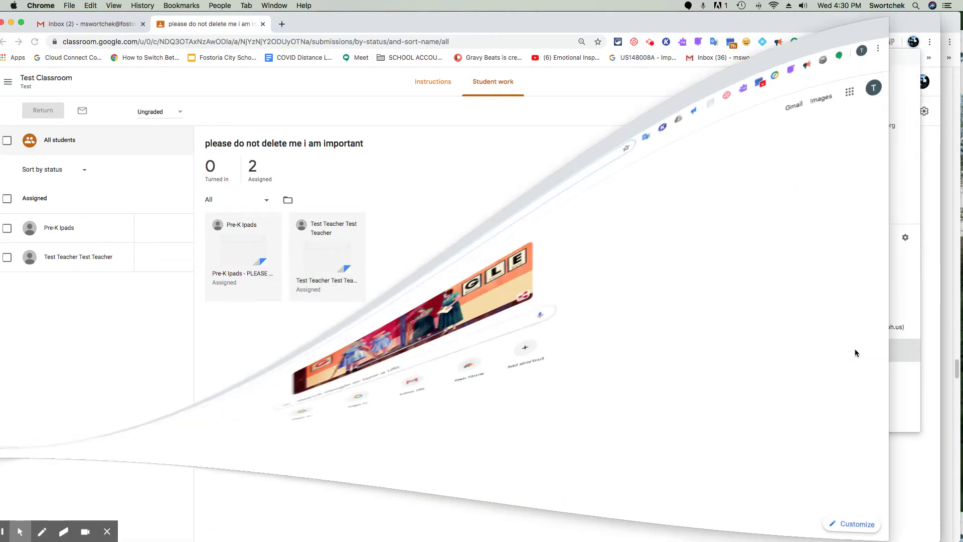
click(913, 81)
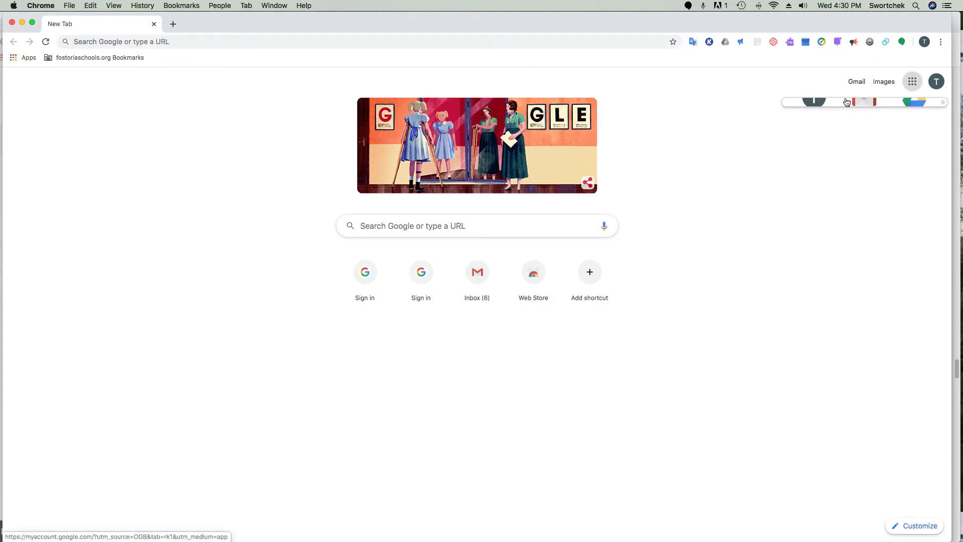
click(914, 83)
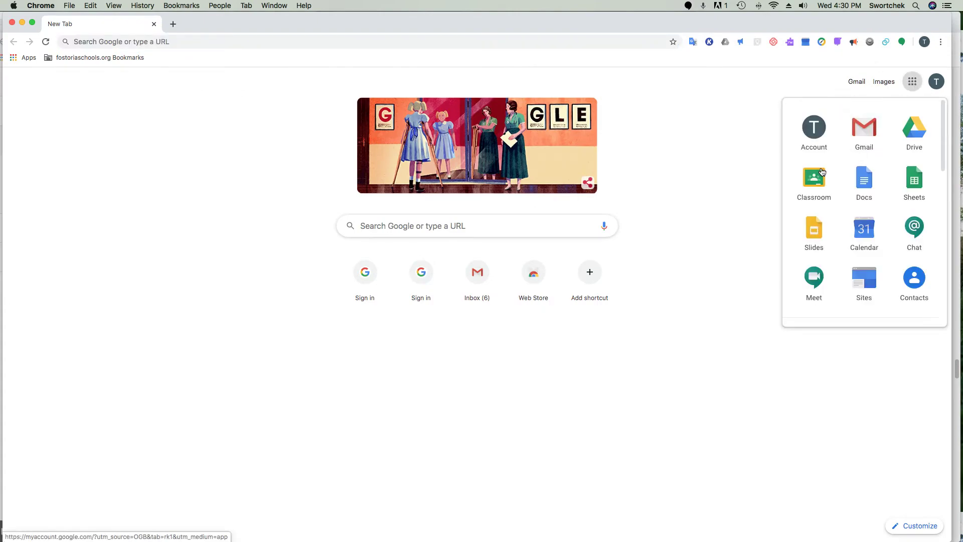
click(820, 174)
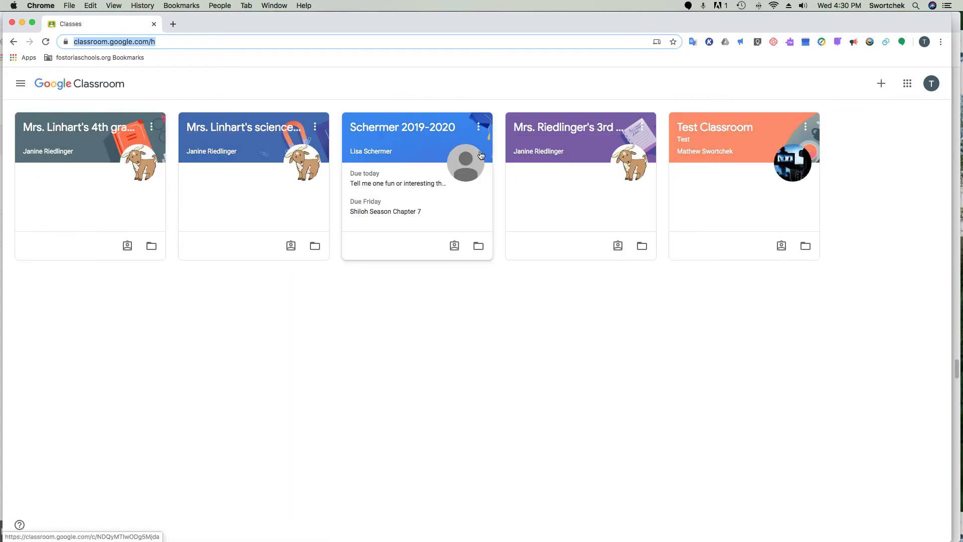
click(693, 128)
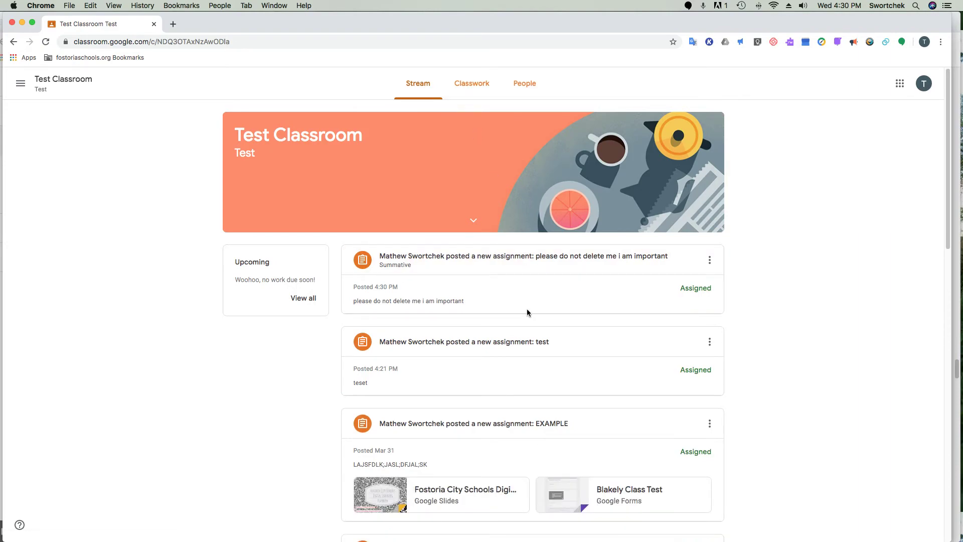
click(552, 258)
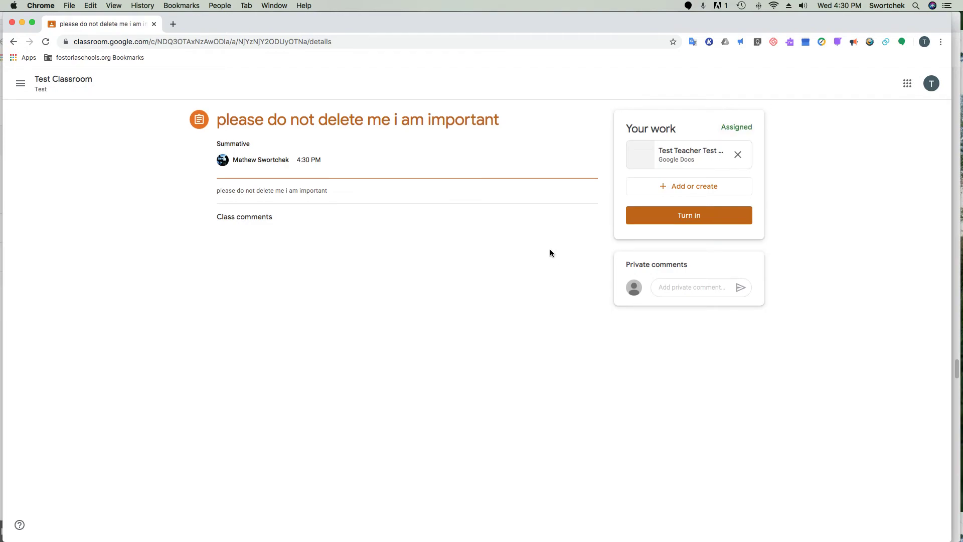
click(682, 152)
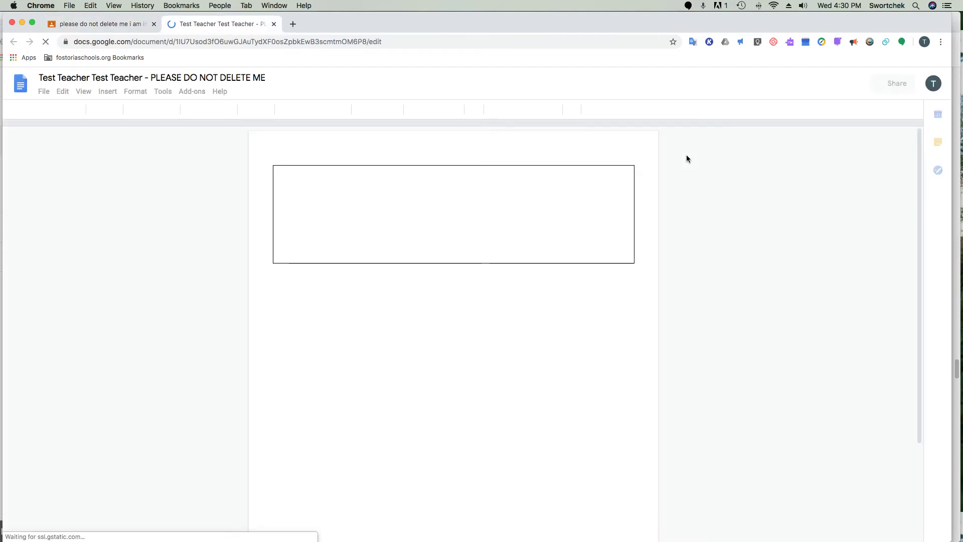
Type two lines of filler text in the Doc copy's table, close it, and remove the attachment.
click(350, 191)
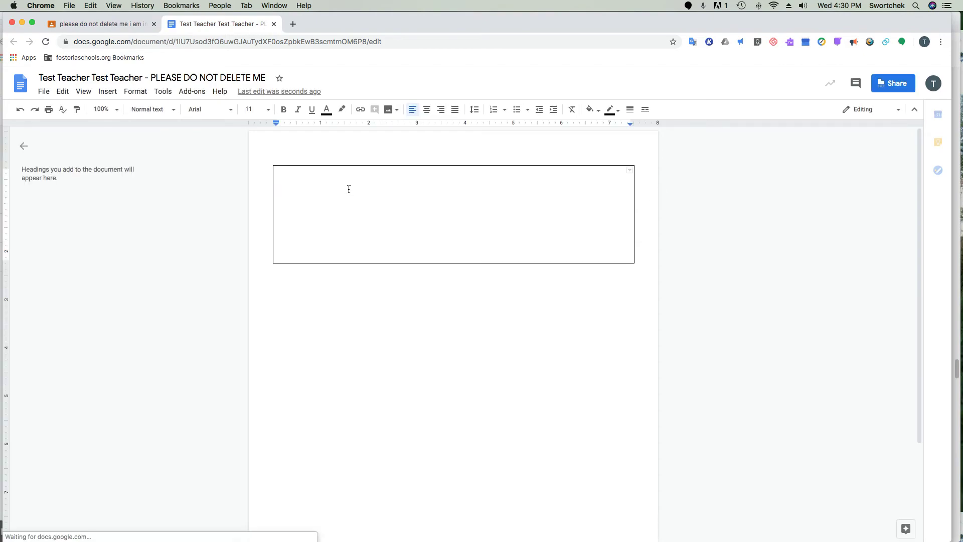
text(LJHJASKLDFKHADJFJSADF;J;ASJDFLK;DSAFJL;KASDLJ;)
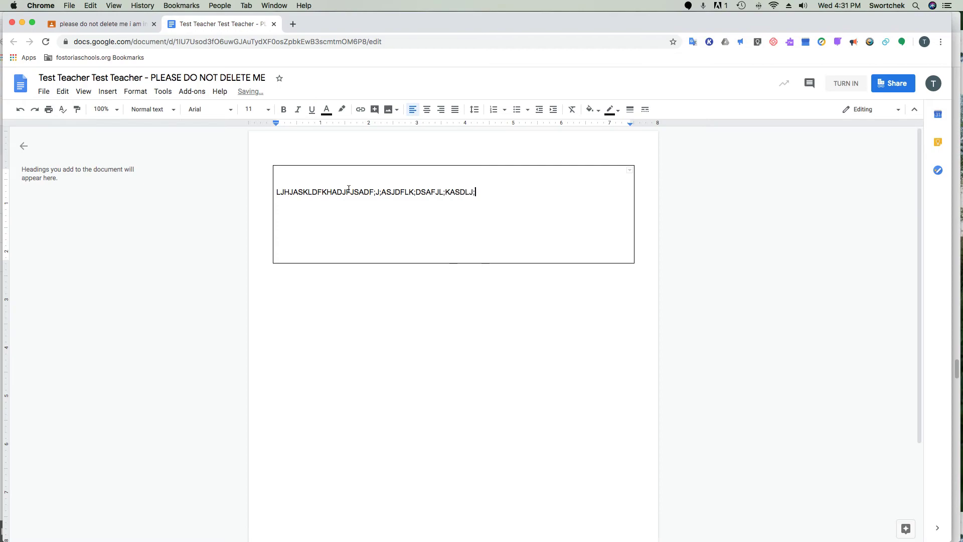
text(DGS';)
key(Return)
text(AFGKLJDAFKLGJLAD;FGJLAF;G)
key(Return)
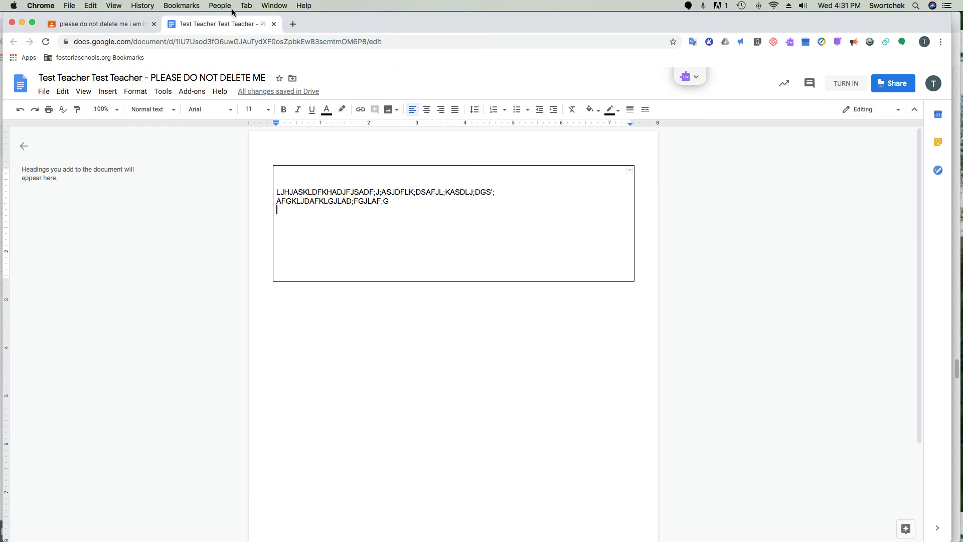
click(274, 24)
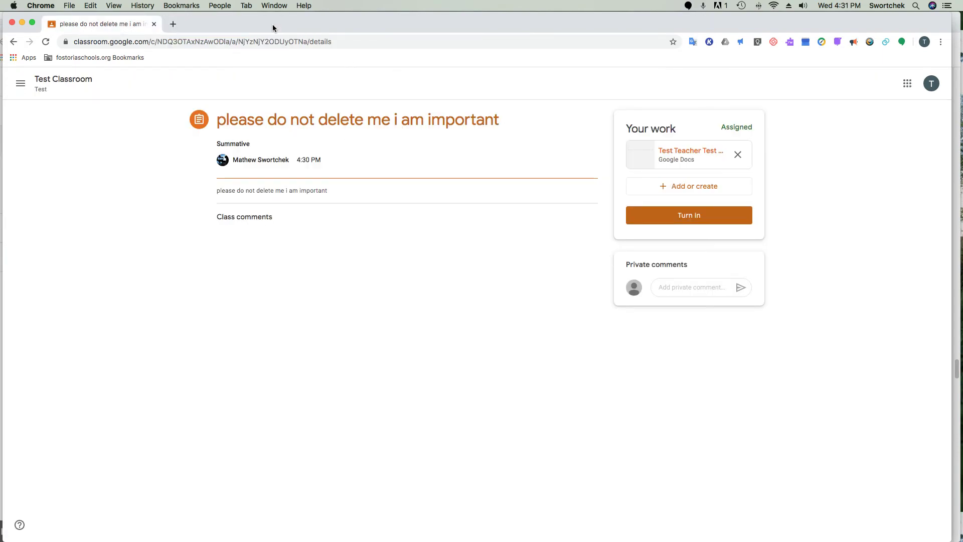
click(738, 155)
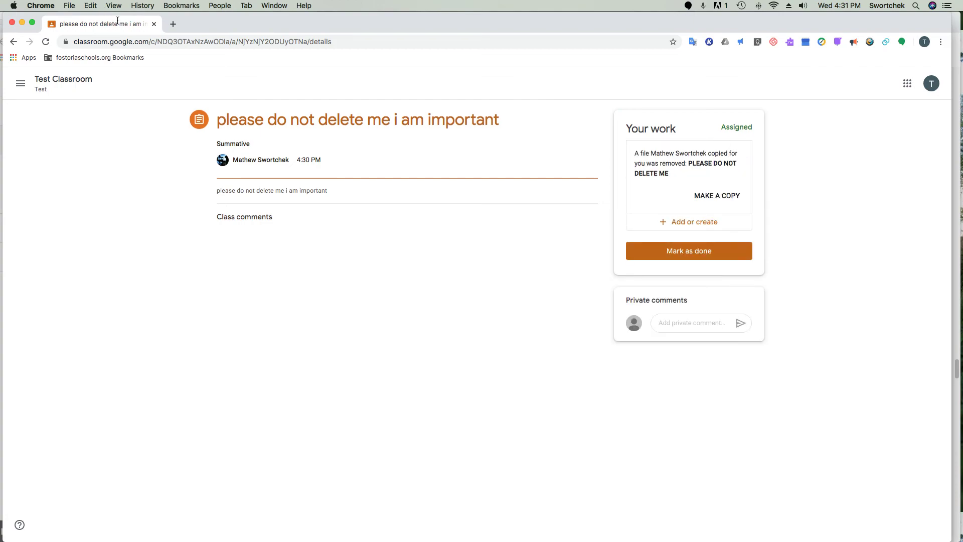
Return to the teacher's window and reload the student work page.
click(22, 22)
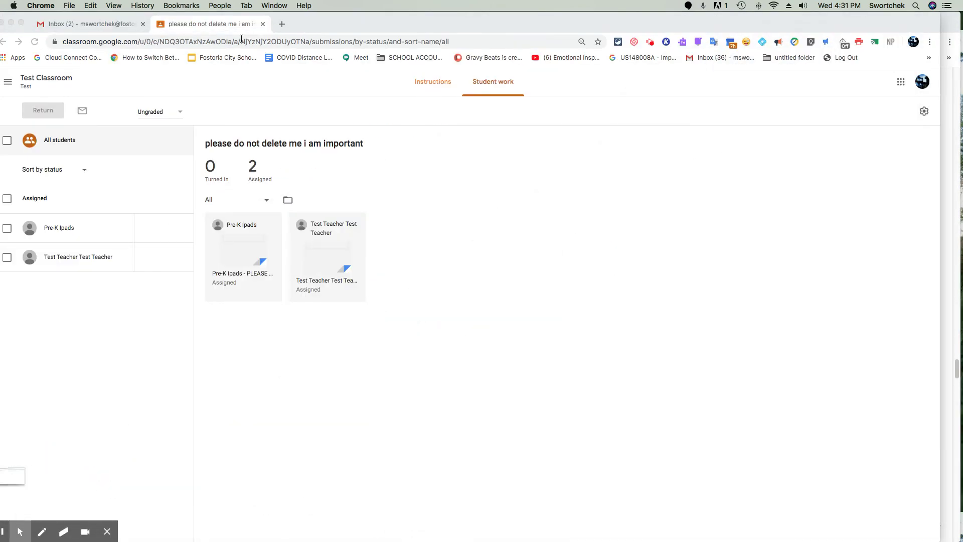
click(333, 42)
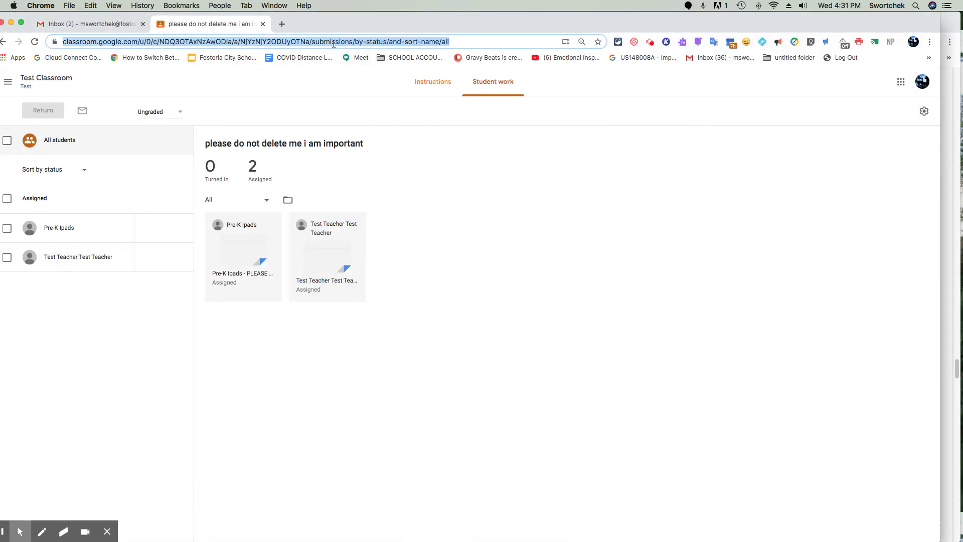
key(Return)
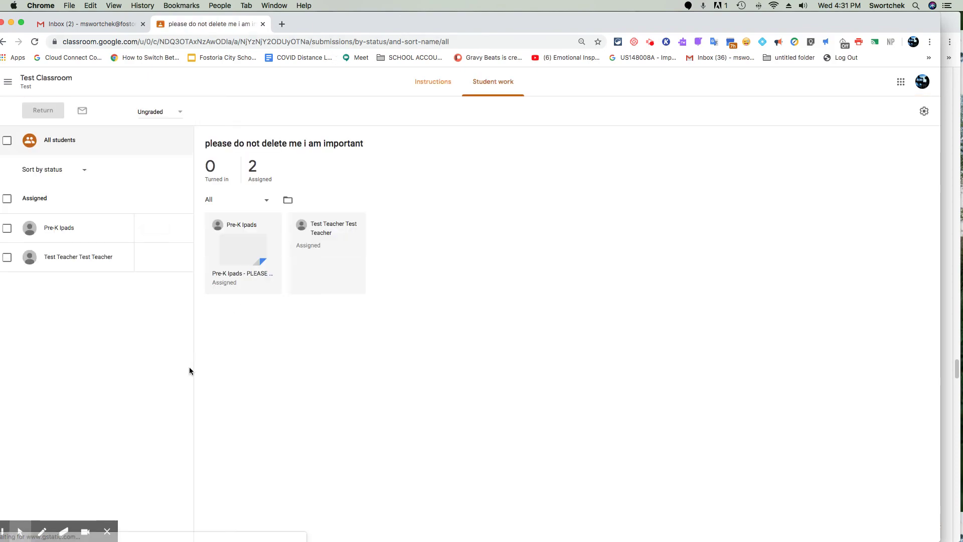
Circle Test Teacher's card in red with the pen and draw an arrow to it.
click(42, 531)
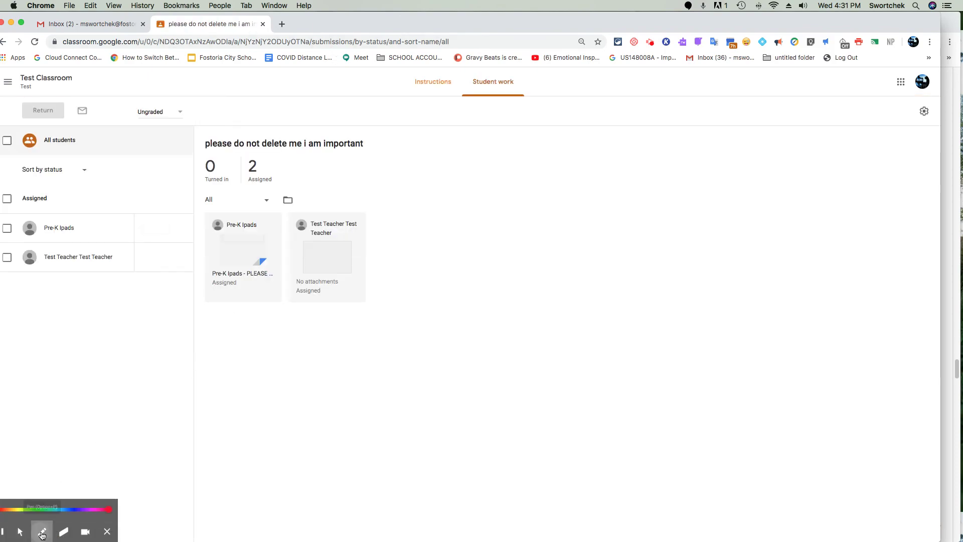
mouse_move(360, 198)
mouse_down()
mouse_move(320, 312)
mouse_move(421, 224)
mouse_move(415, 192)
mouse_move(355, 214)
mouse_up()
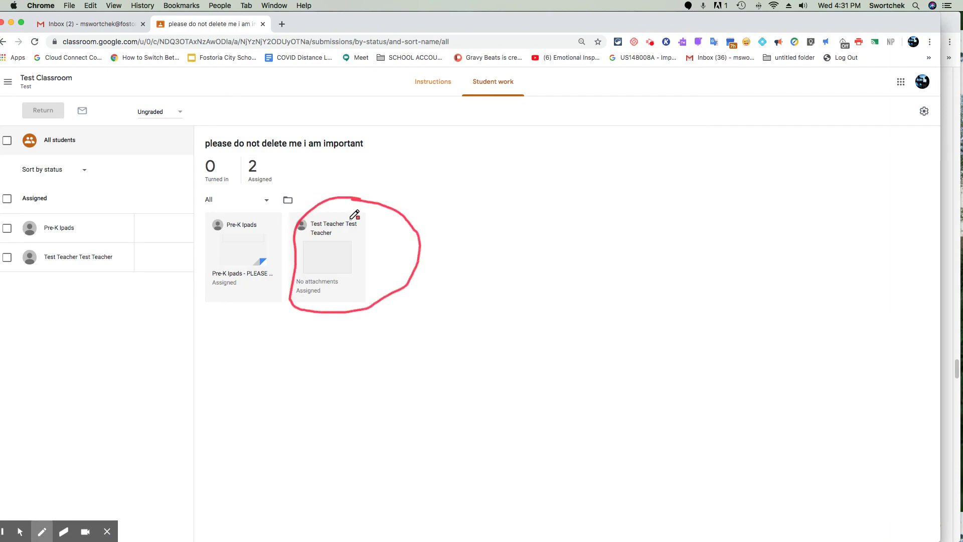
mouse_move(457, 144)
mouse_down()
mouse_move(357, 247)
mouse_move(386, 249)
mouse_up()
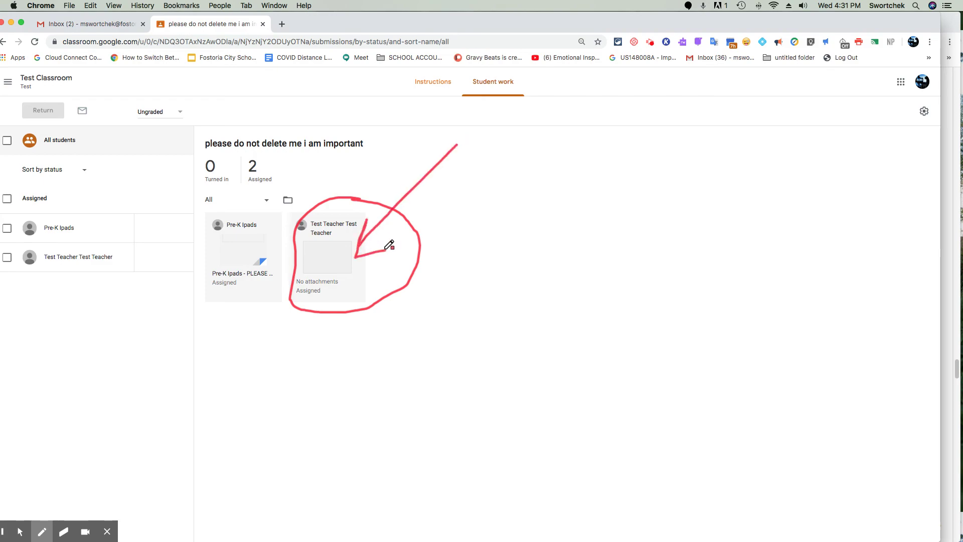